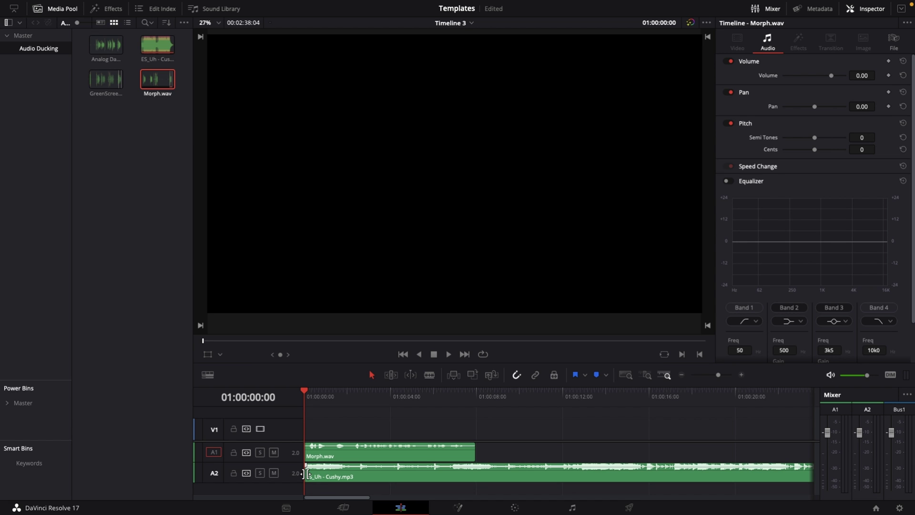
Step: Preview the mix, set the Cushy music clip to -7 dB, then go to Fairlight
key("space")
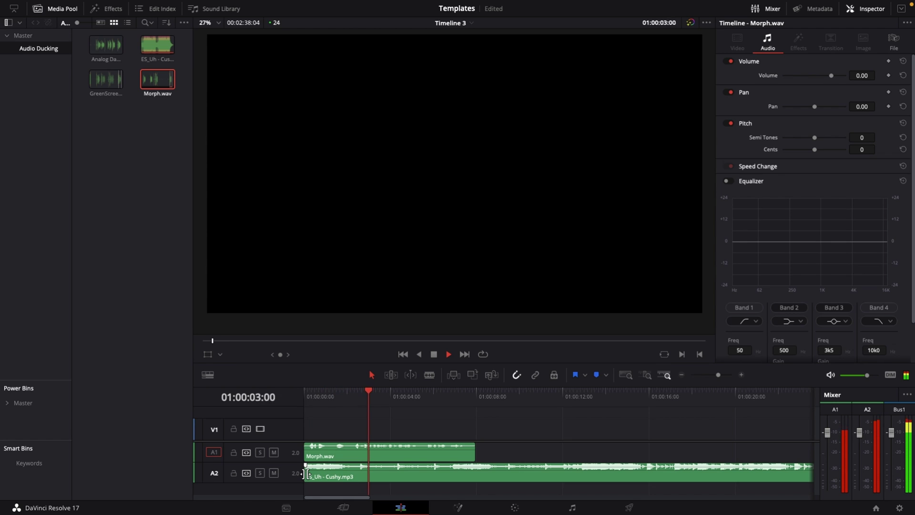
key("space")
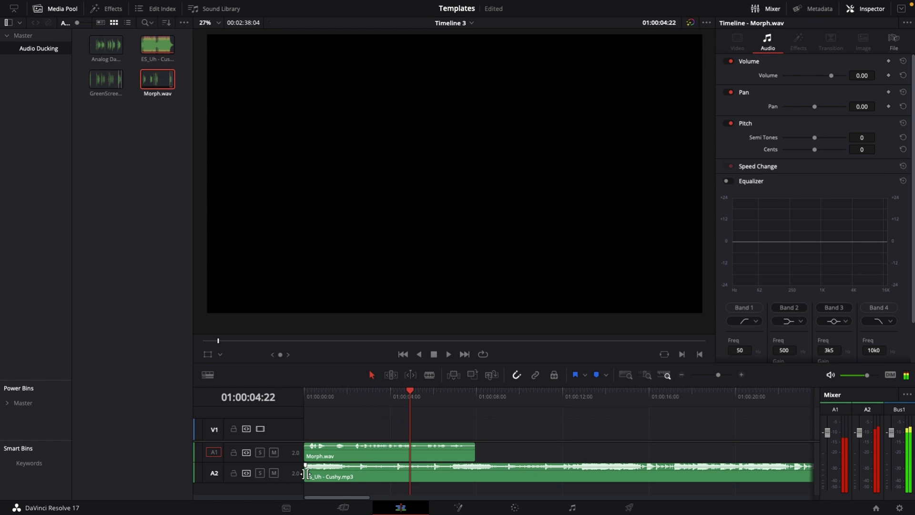
left_click(358, 393)
left_click(388, 466)
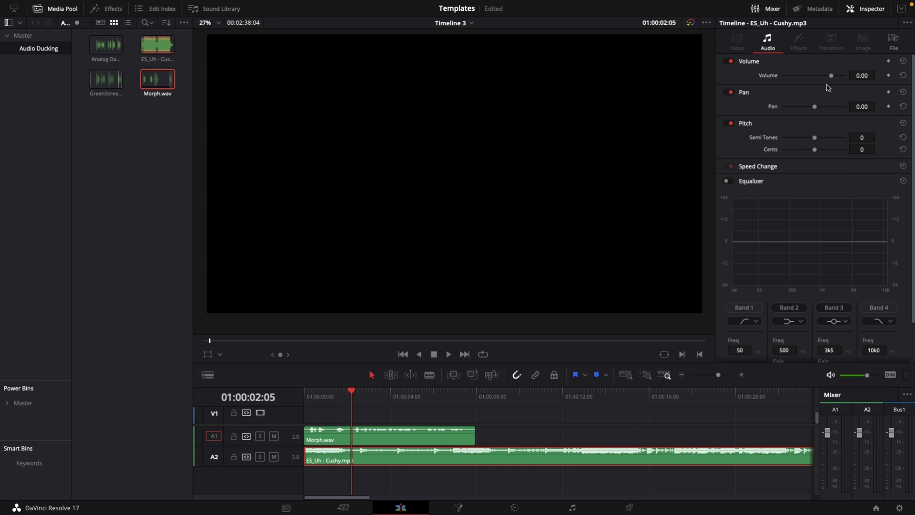
left_click_drag(831, 75, 828, 74)
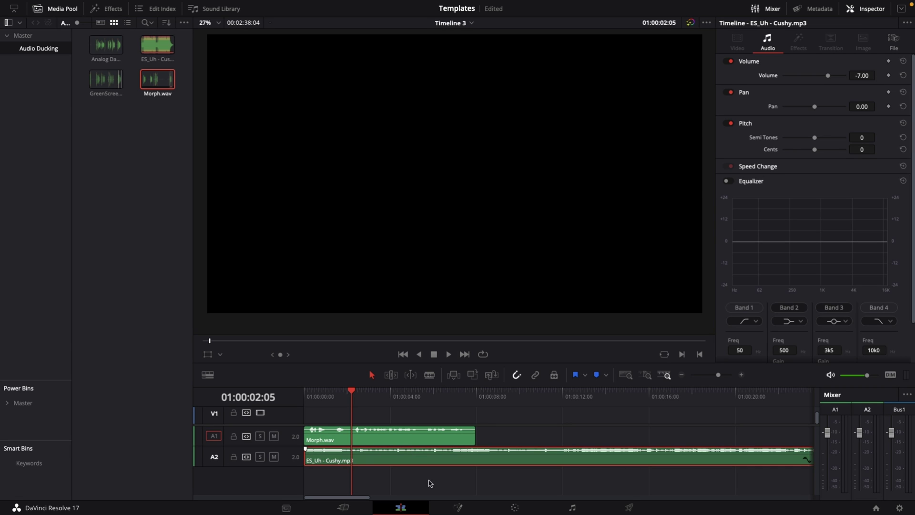
left_click(572, 508)
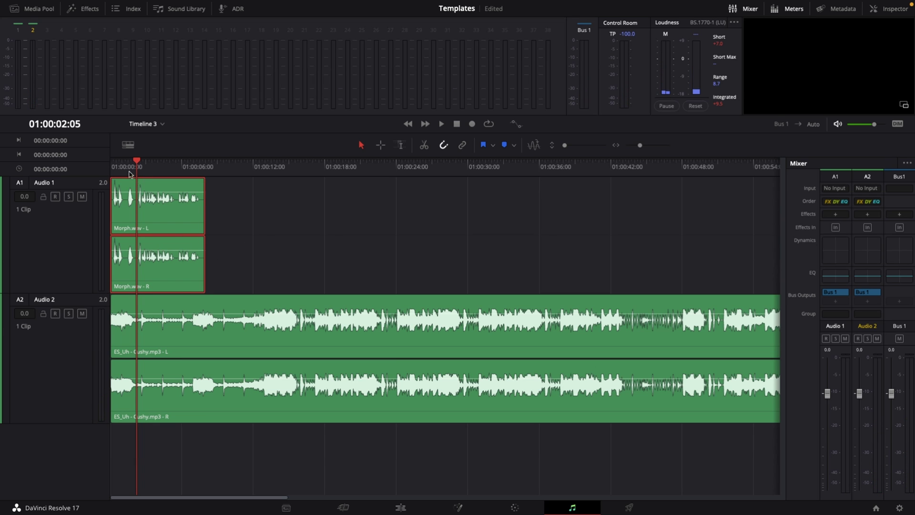
key("Home")
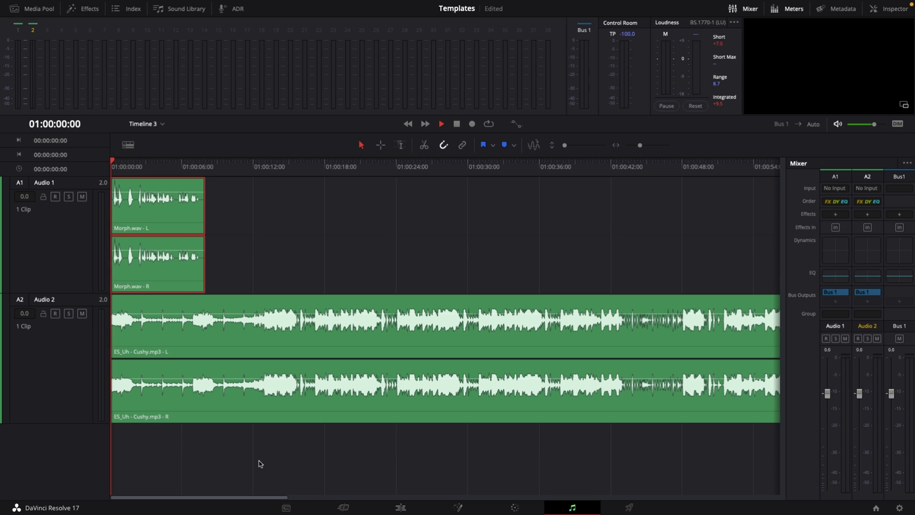
key("space")
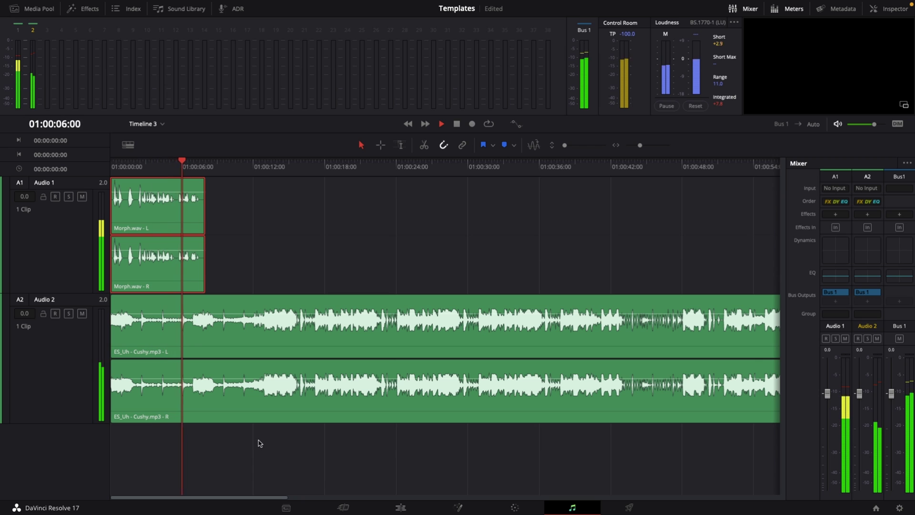
key("space")
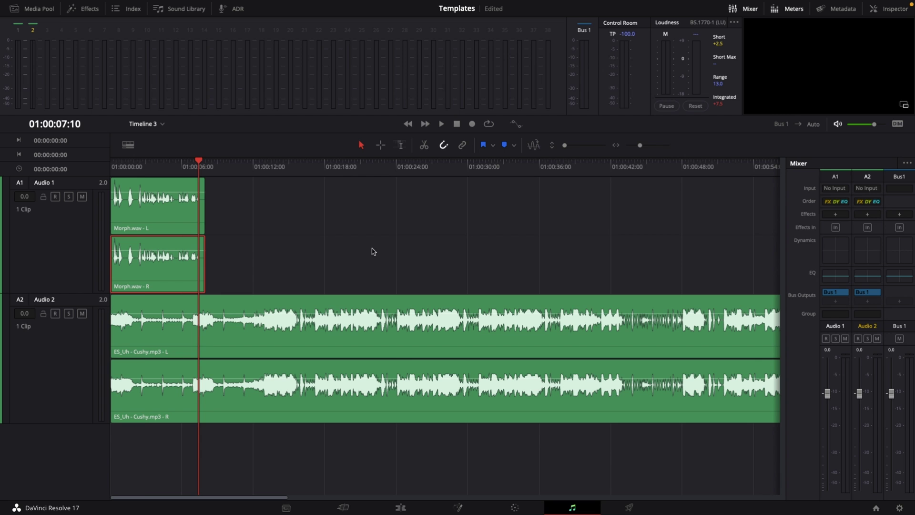
key("ctrl+z")
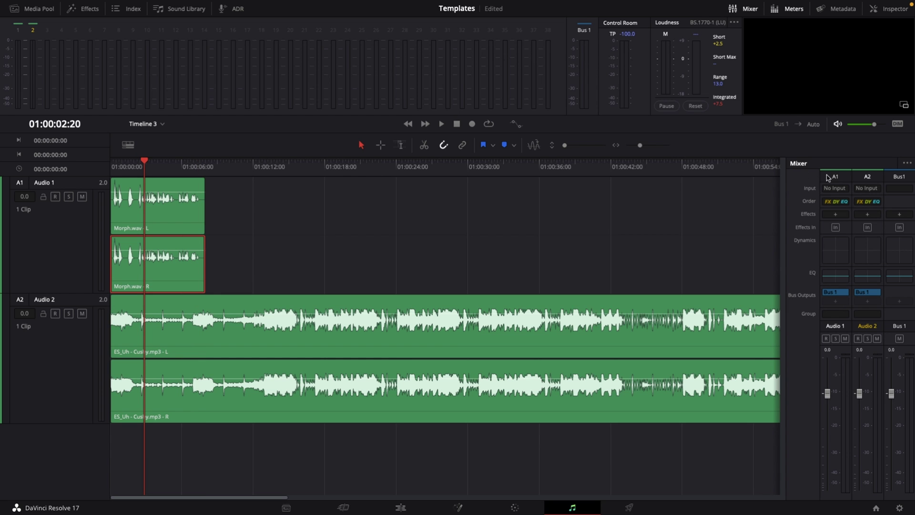
Step: Enable the Audio 1 compressor at 0 dB threshold with Sidechain Send, then close Dynamics
double_click(832, 251)
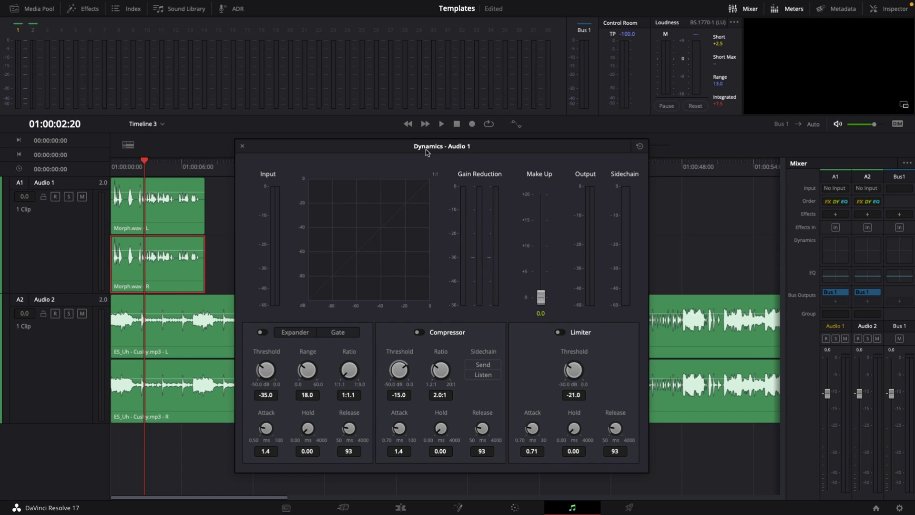
left_click_drag(443, 151, 419, 146)
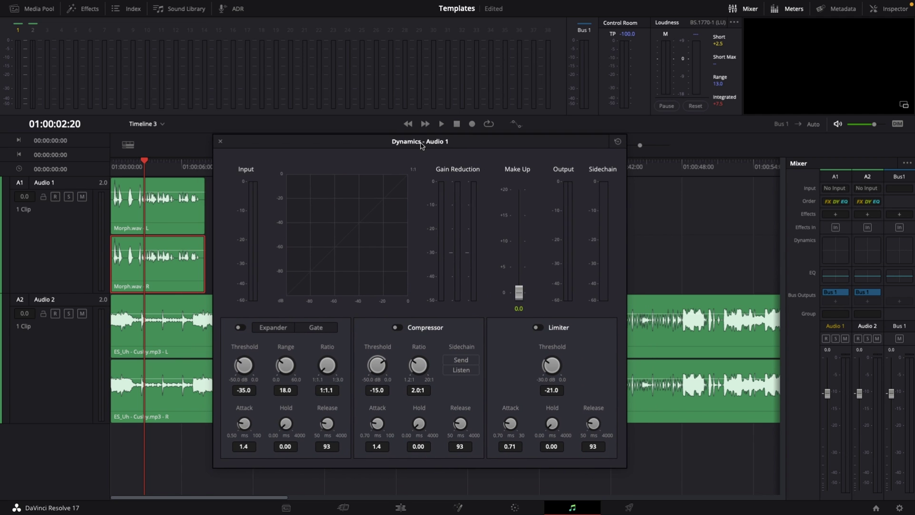
left_click(398, 327)
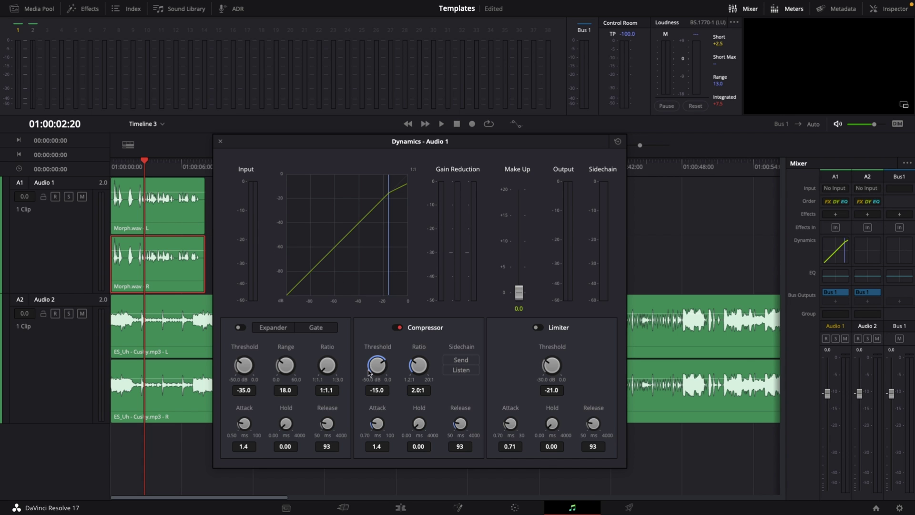
left_click_drag(382, 384, 463, 383)
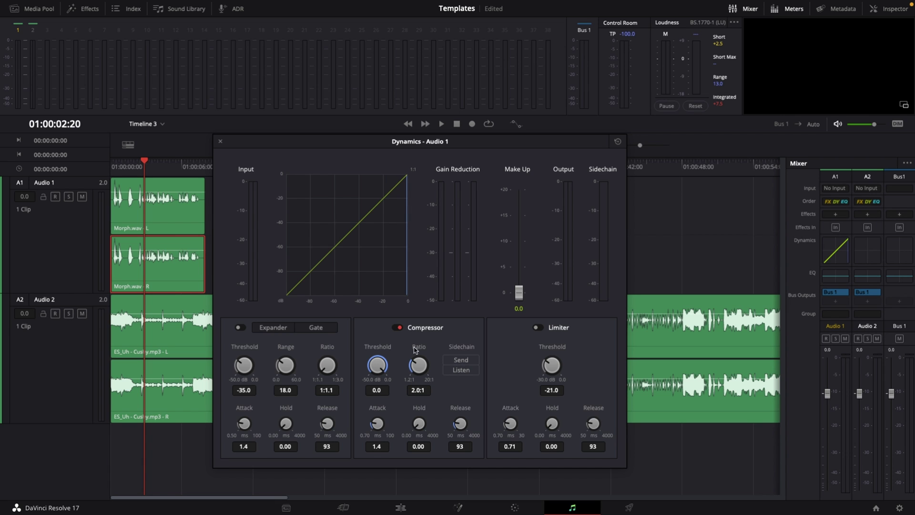
left_click(466, 362)
left_click(221, 140)
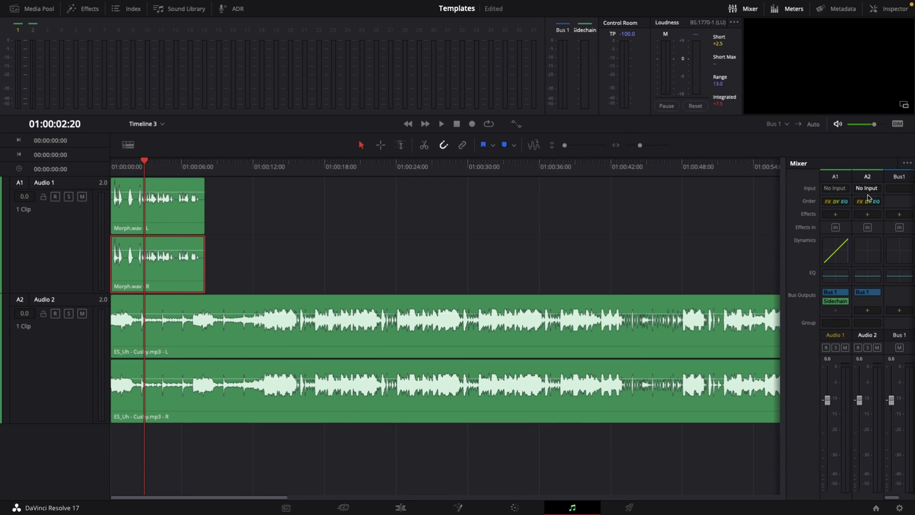
Step: In Audio 2 Dynamics, turn on the compressor and set it to Sidechain Listen
double_click(867, 258)
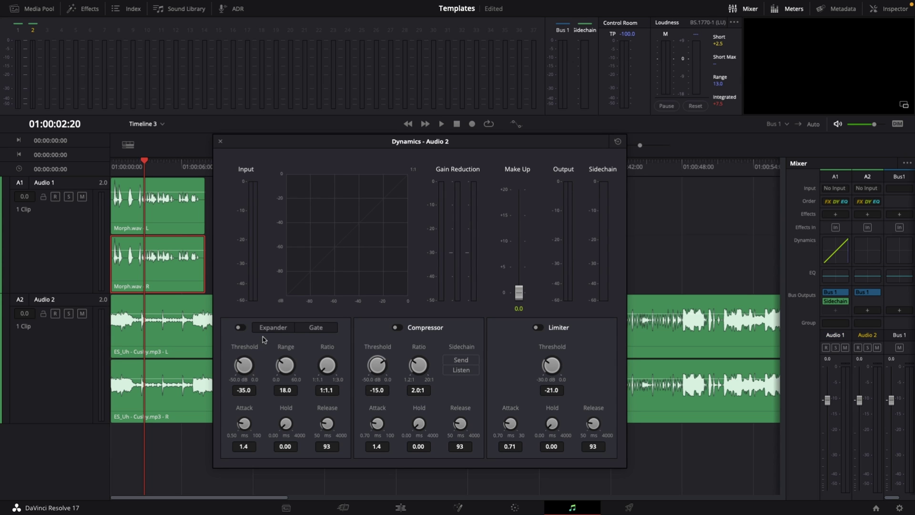
left_click(399, 327)
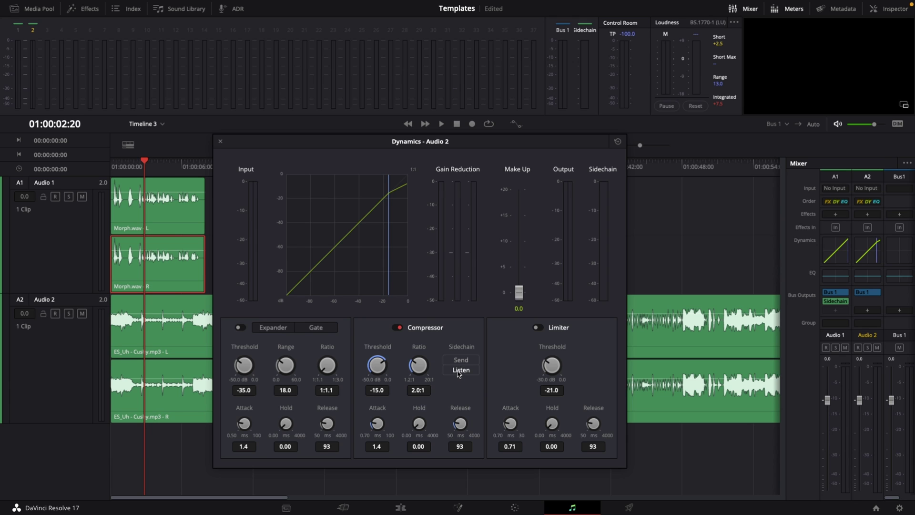
left_click(458, 371)
Step: Adjust the Audio 2 compressor attack to 62, hold to 2380 and threshold to -20.6 dB
left_click_drag(372, 439, 405, 438)
left_click_drag(409, 438, 464, 441)
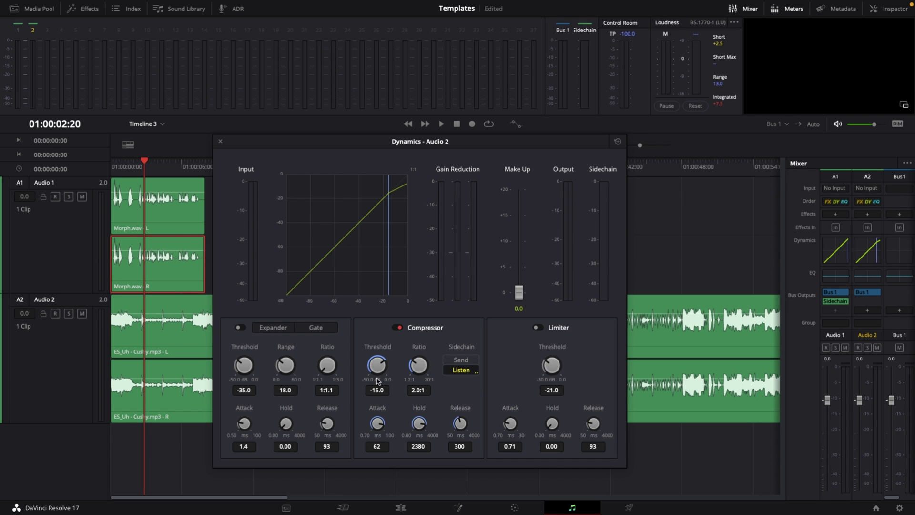
left_click_drag(377, 380, 345, 378)
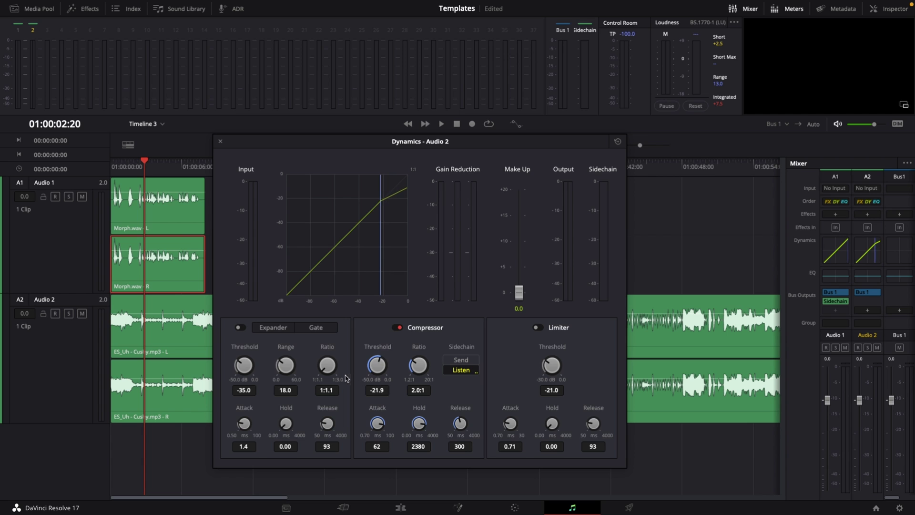
scroll(379, 380, "down", 1)
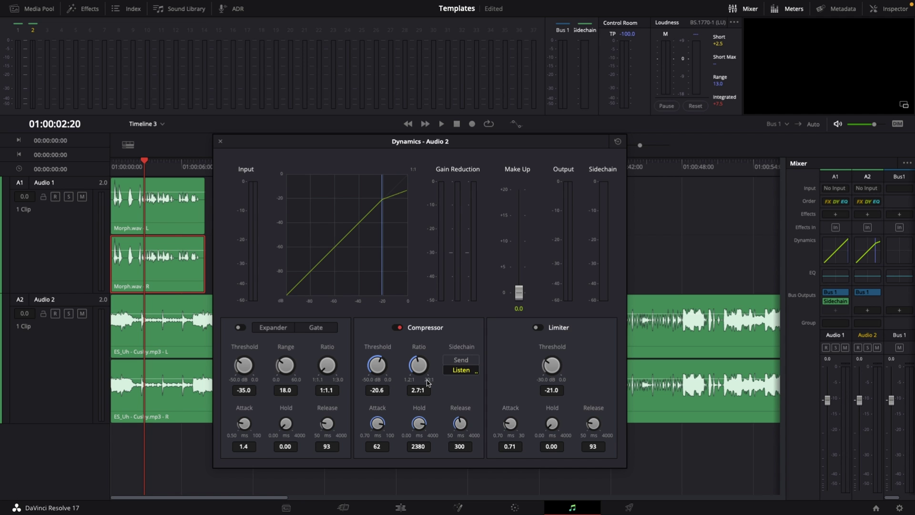
Step: Close the Audio 2 Dynamics window and scrub through the mix, leaving the playhead near seven seconds
left_click(220, 143)
left_click_drag(140, 164, 101, 164)
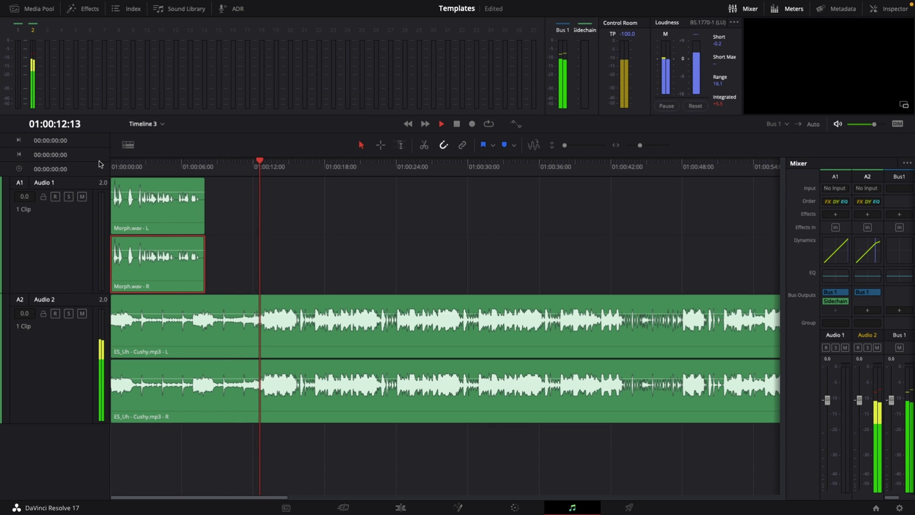
left_click_drag(198, 165, 183, 167)
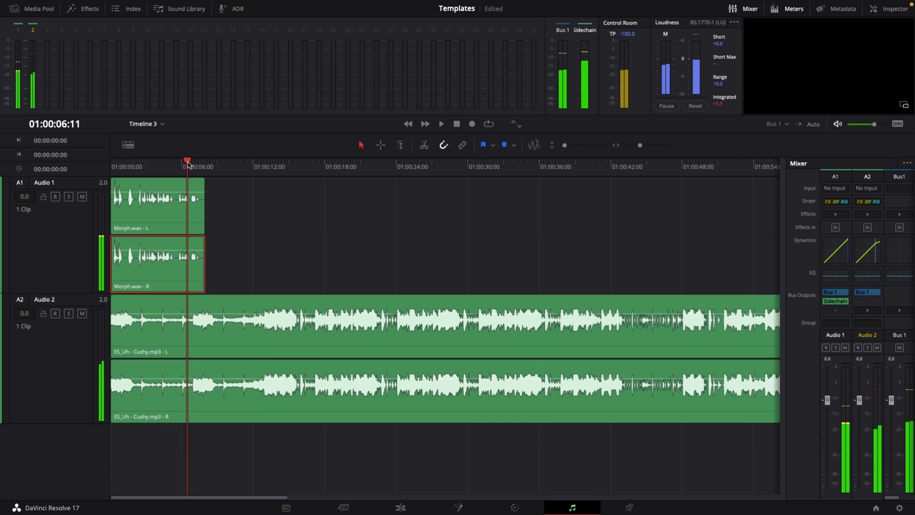
left_click(230, 166)
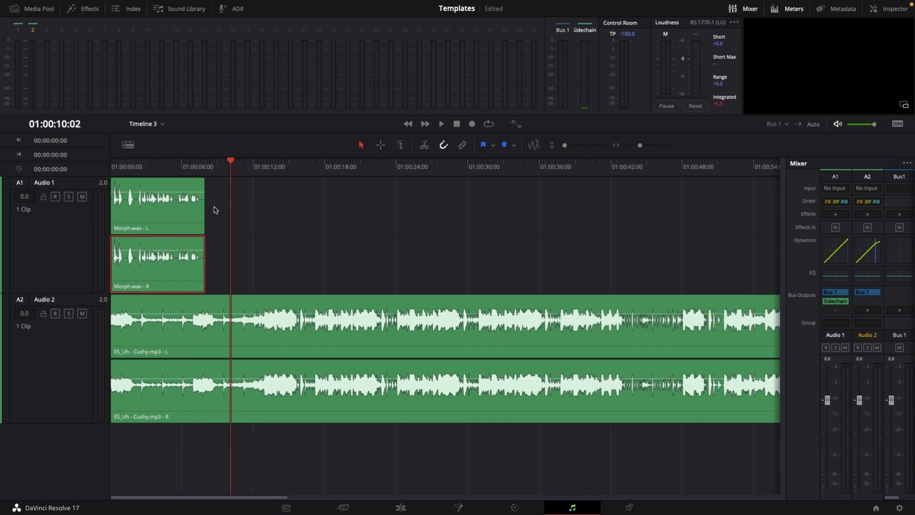
left_click(205, 165)
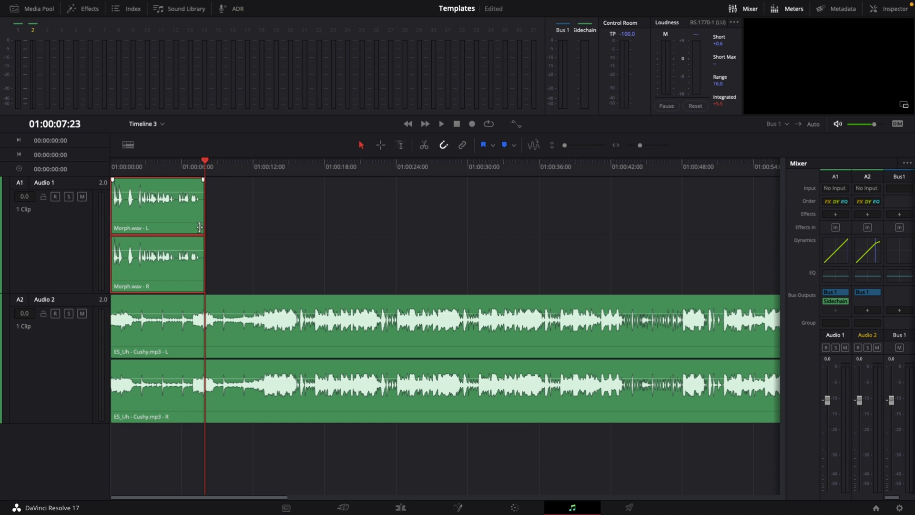
Step: Alt-drag a copy of Morph.wav later on A1 and play the ducked mix
mouse_move(189, 211)
left_mouse_down()
mouse_move(361, 220)
mouse_move(337, 217)
left_mouse_up()
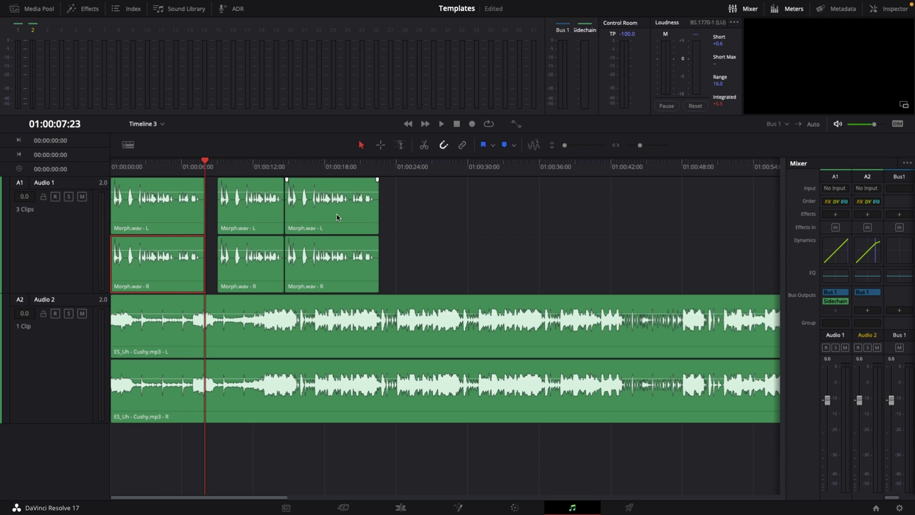
key("space")
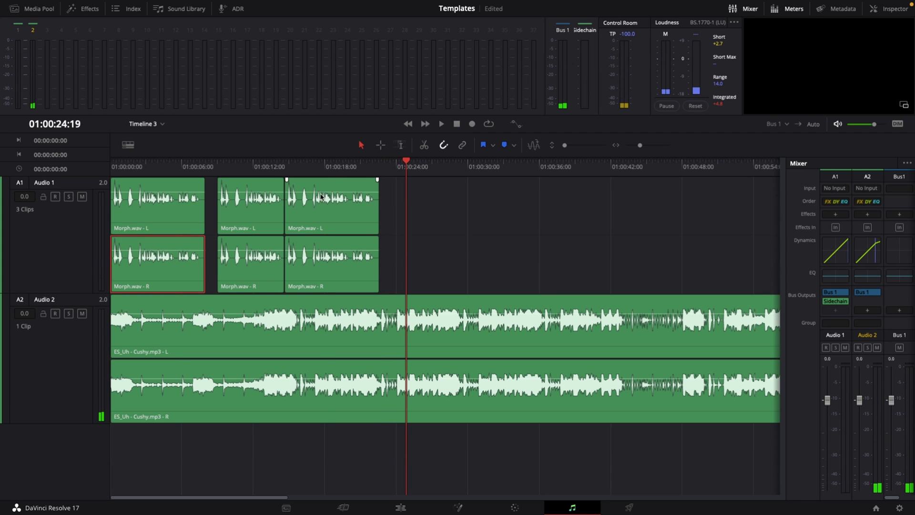
Step: At the 18-second mark, drag the Cushy music clip's volume down toward -9.9 dB
left_click(325, 167)
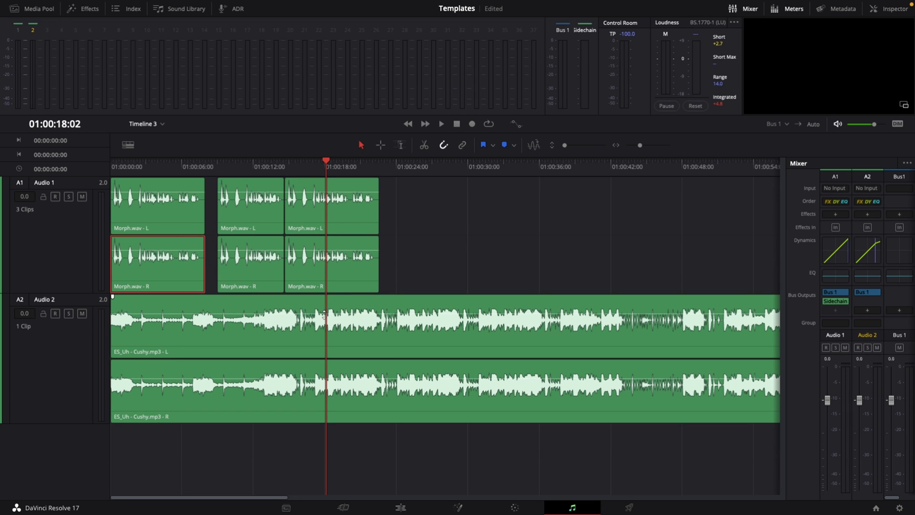
left_click(360, 314)
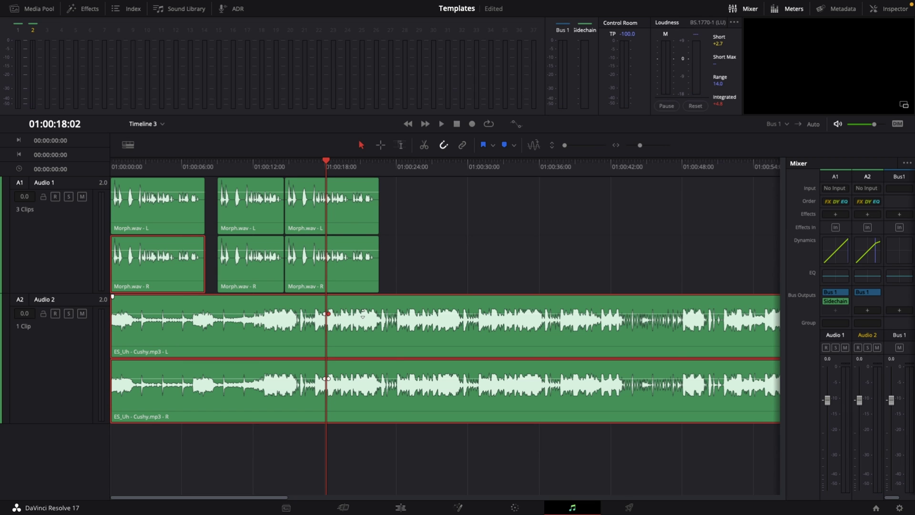
left_click_drag(343, 314, 399, 322)
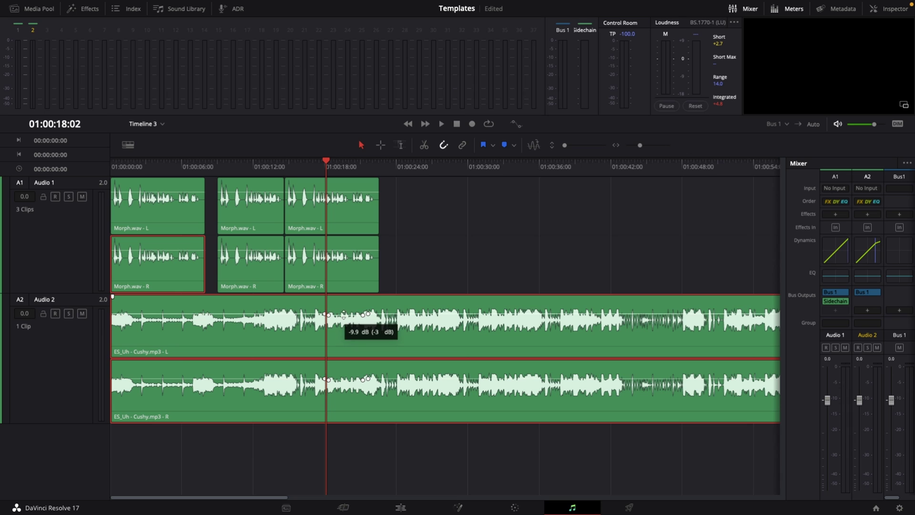